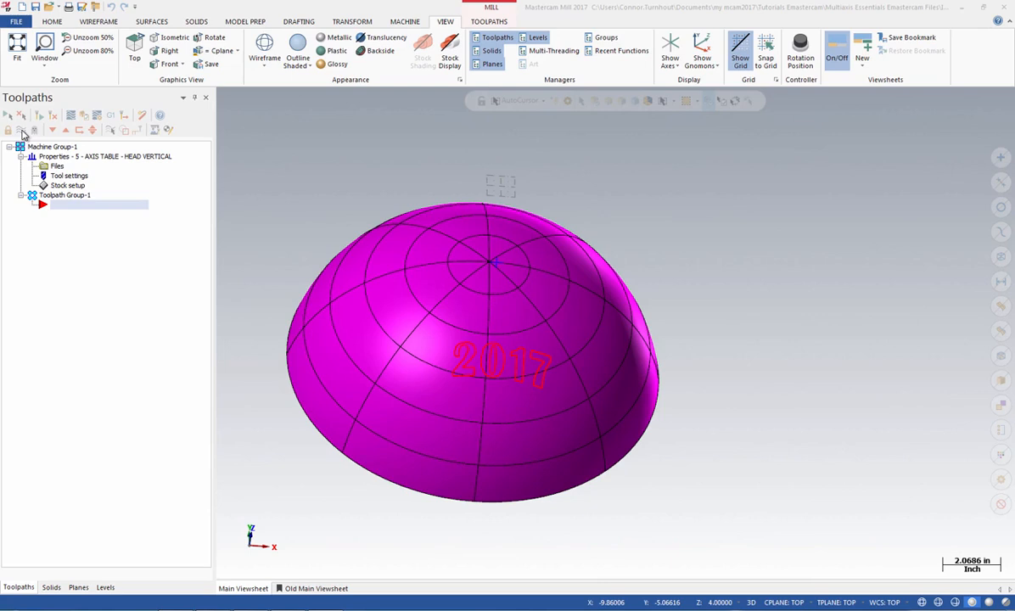
Step: Make level 4 (project) visible on the dome and return to the toolpath list
click(105, 587)
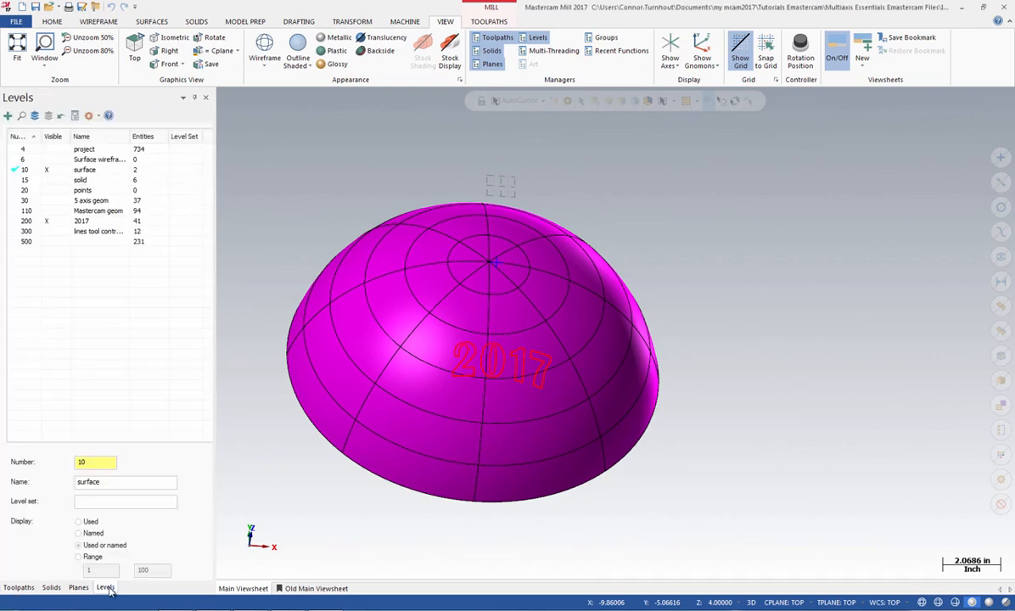
click(49, 150)
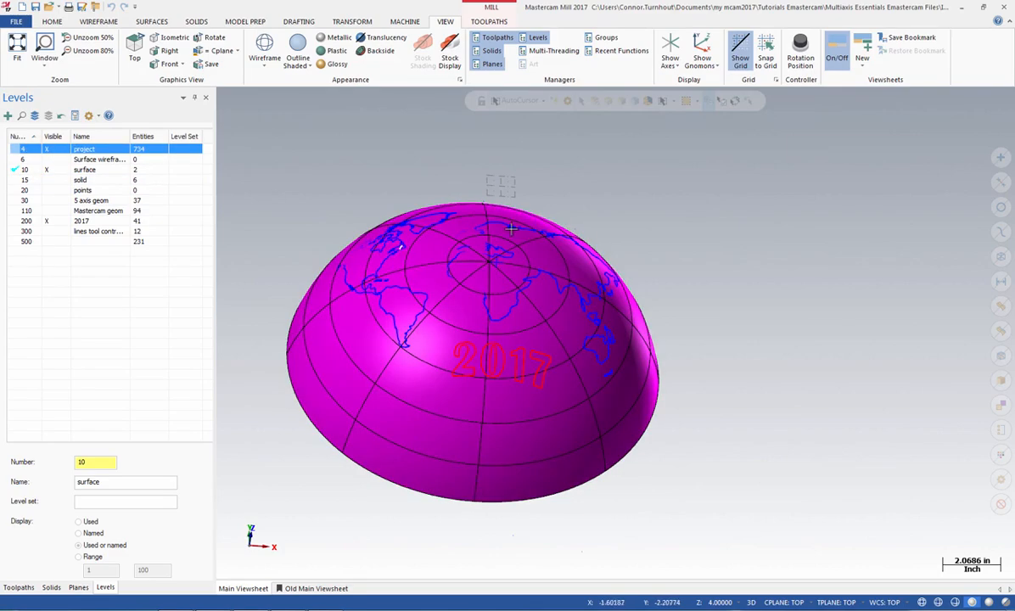
click(19, 587)
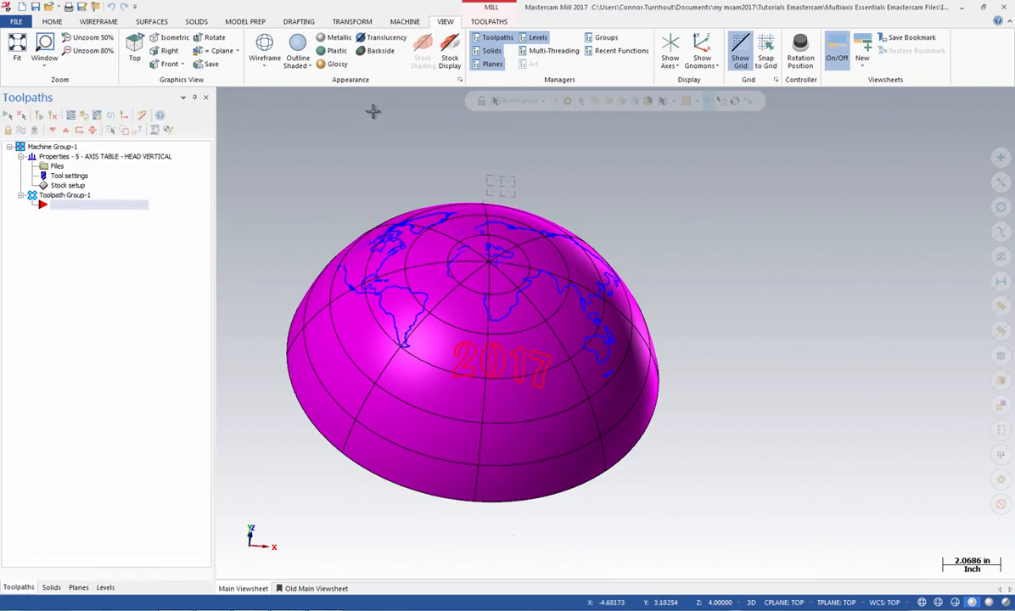
Step: Start a multiaxis Curve toolpath under the NC name TUTORIAL 6, keeping the Curve pattern as its toolpath type
click(485, 26)
click(413, 53)
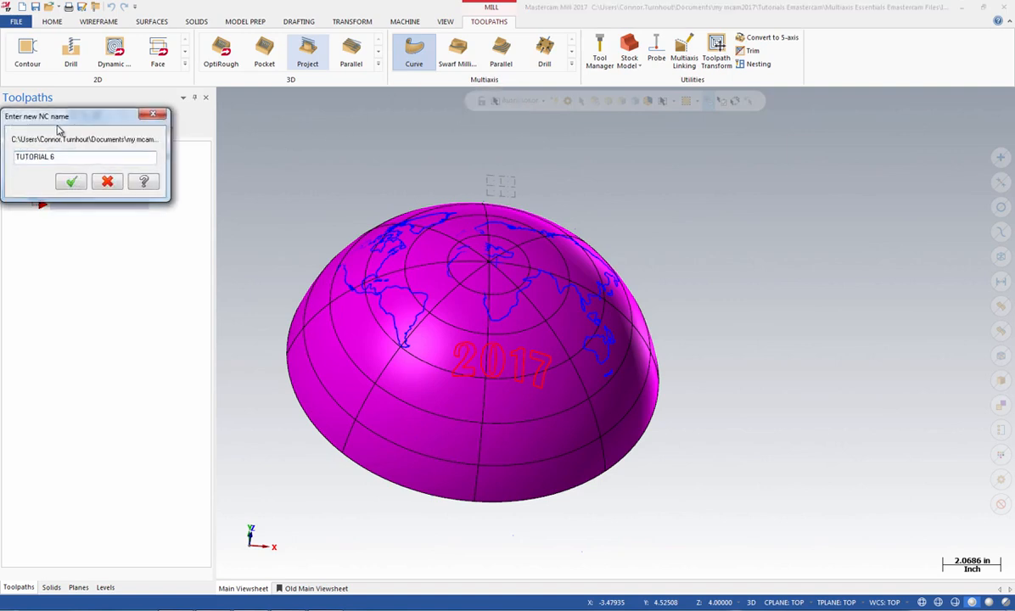
click(72, 185)
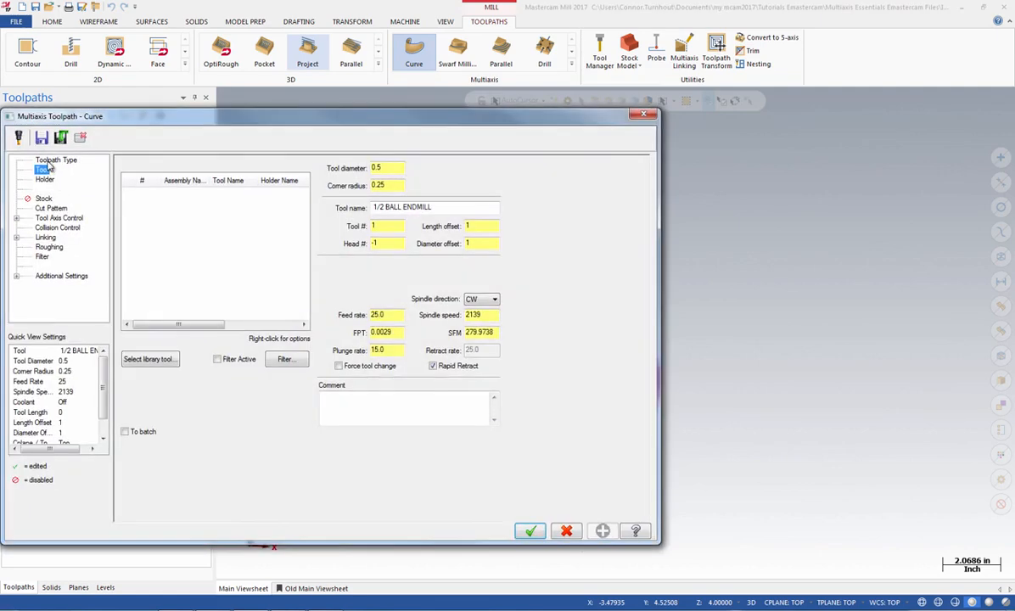
click(51, 160)
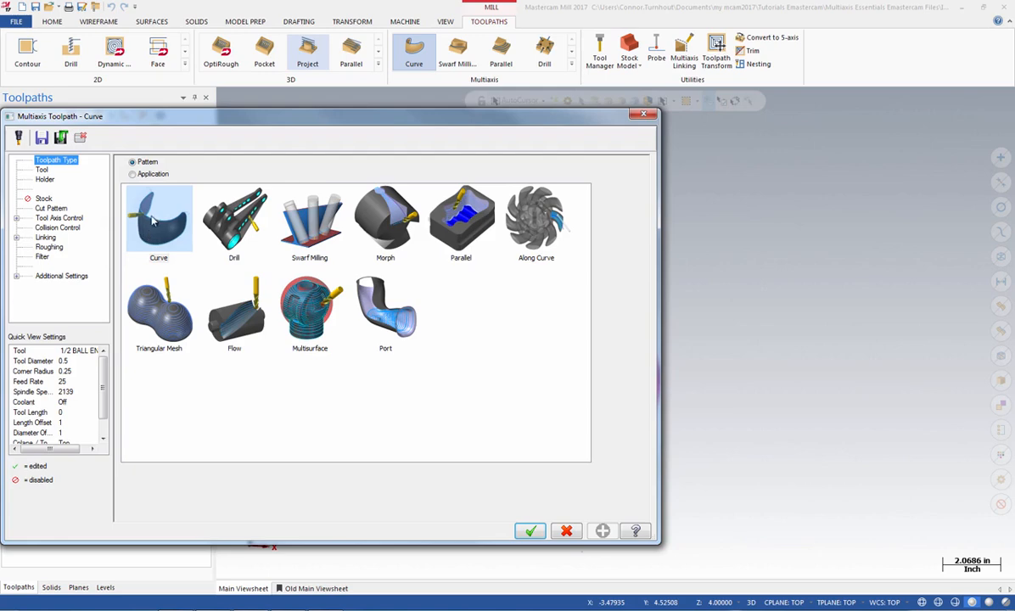
Step: Load the 1/16 FLAT ENDMILL from the library, filtered for 0.0625 flat endmills, and add the comment "Curve 5 axis with tool axis contol to point"
click(42, 169)
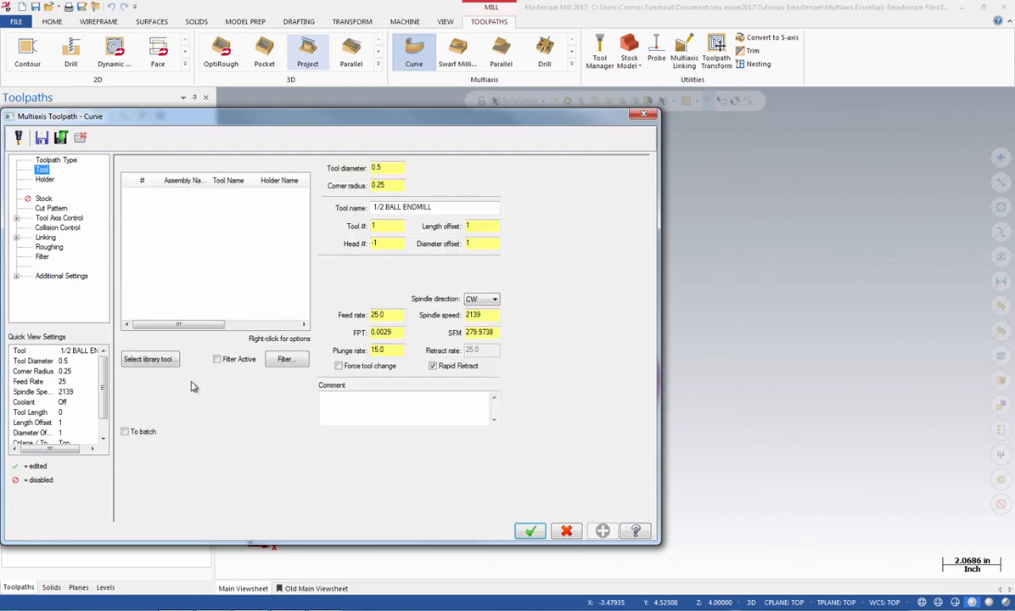
click(152, 362)
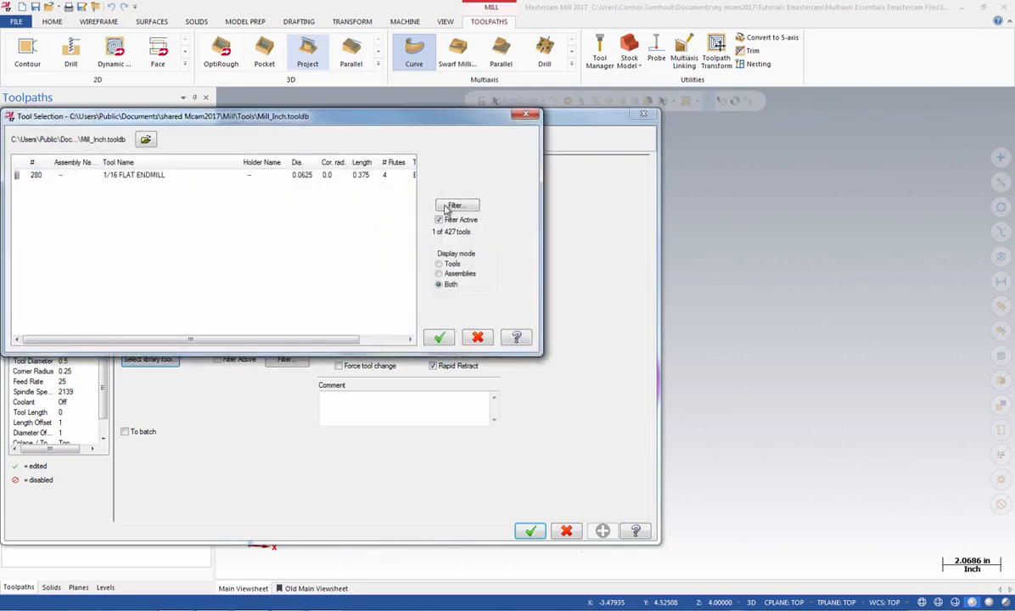
click(456, 204)
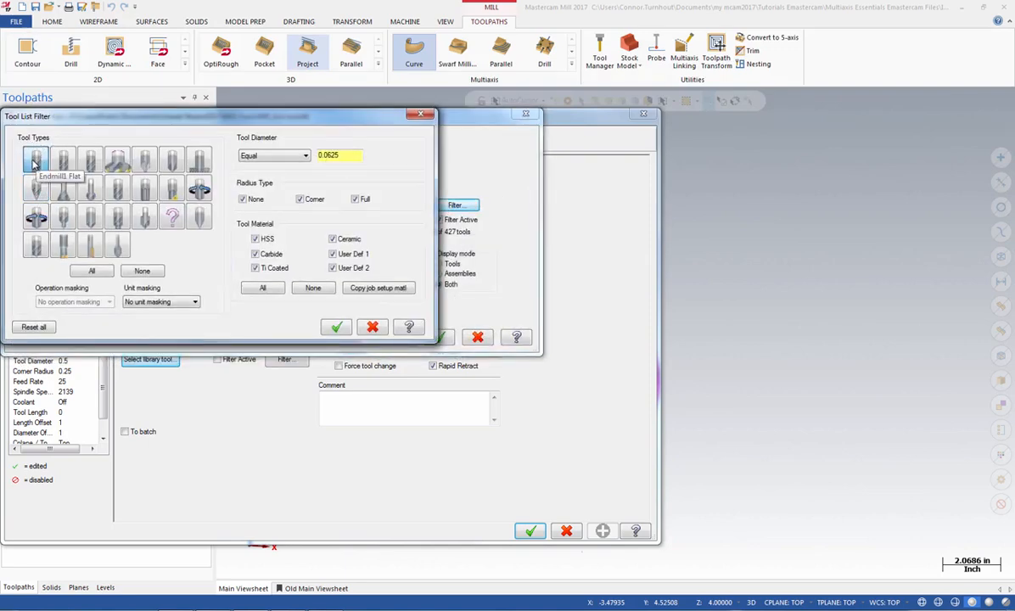
click(35, 161)
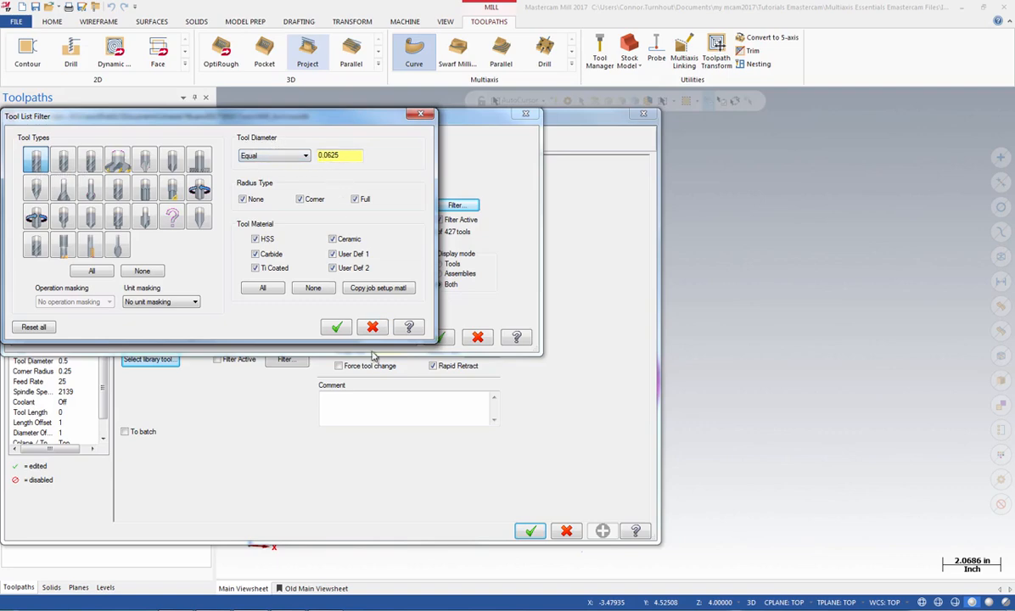
click(336, 326)
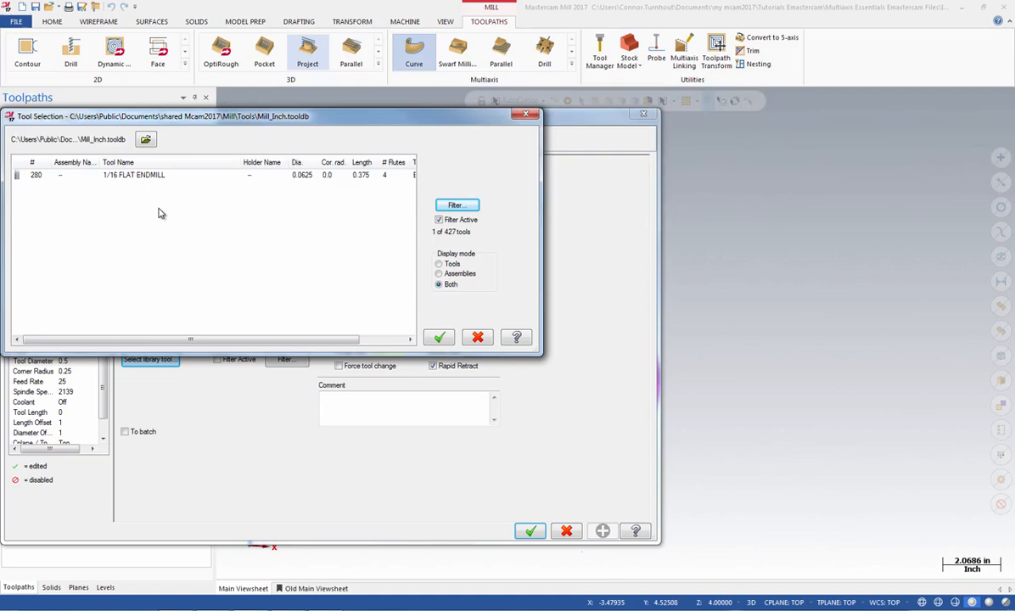
click(120, 176)
click(438, 337)
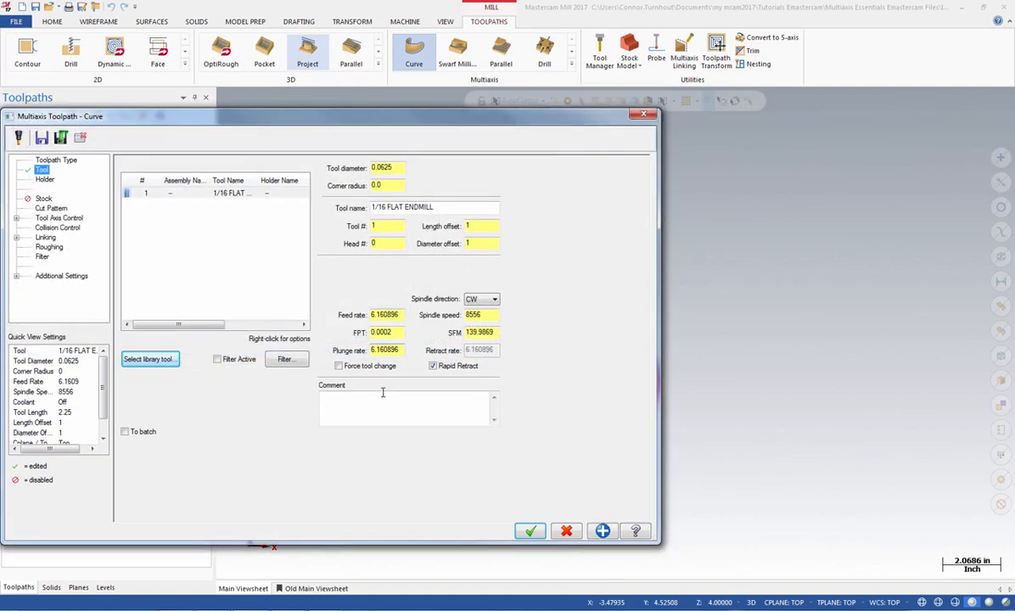
click(385, 409)
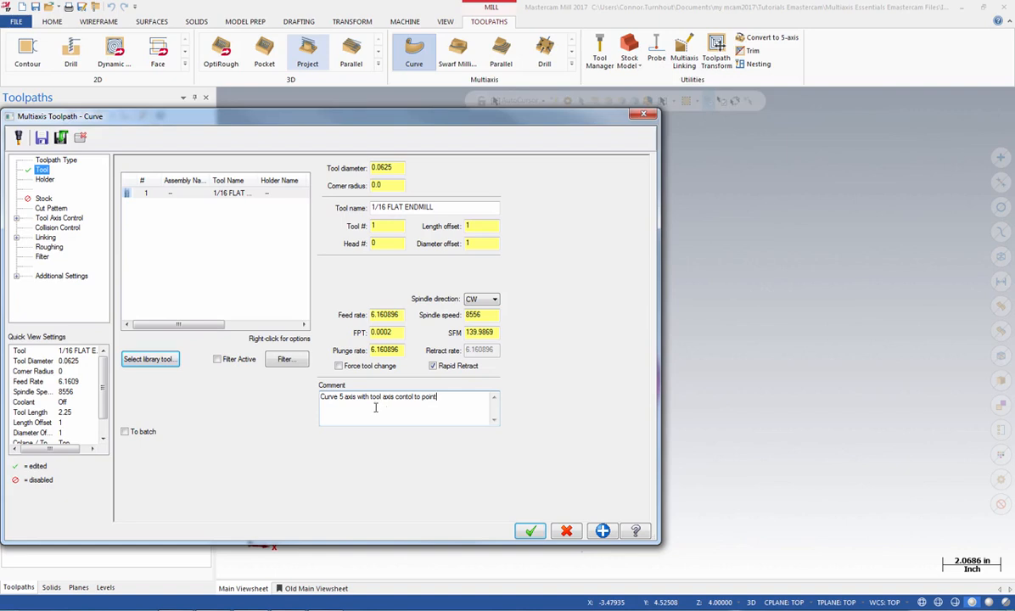
Step: Start window chaining of the cut pattern's 3D curves with a chaining mask limited to blue, color 9
click(53, 208)
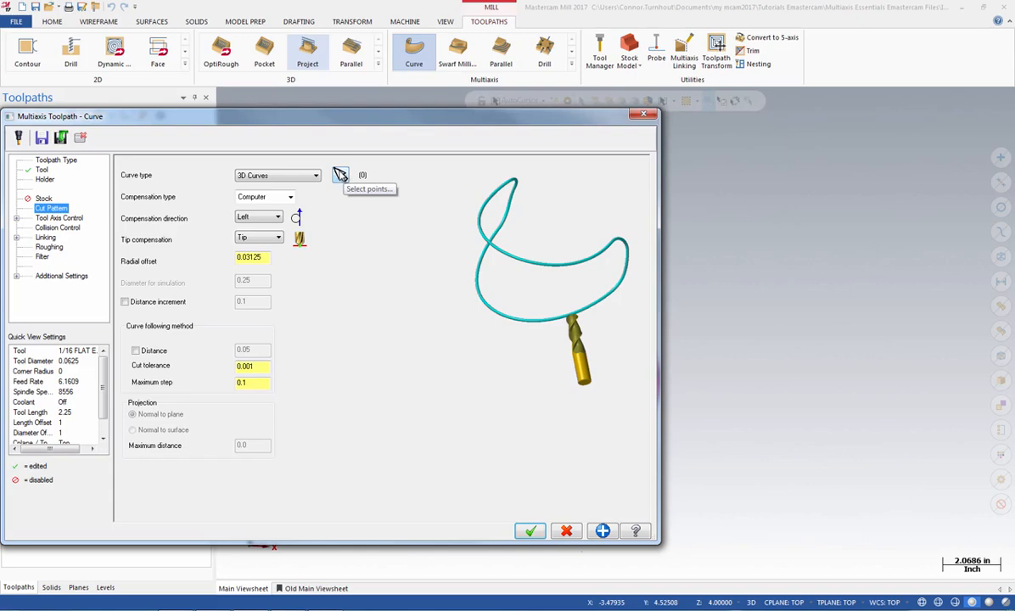
click(340, 175)
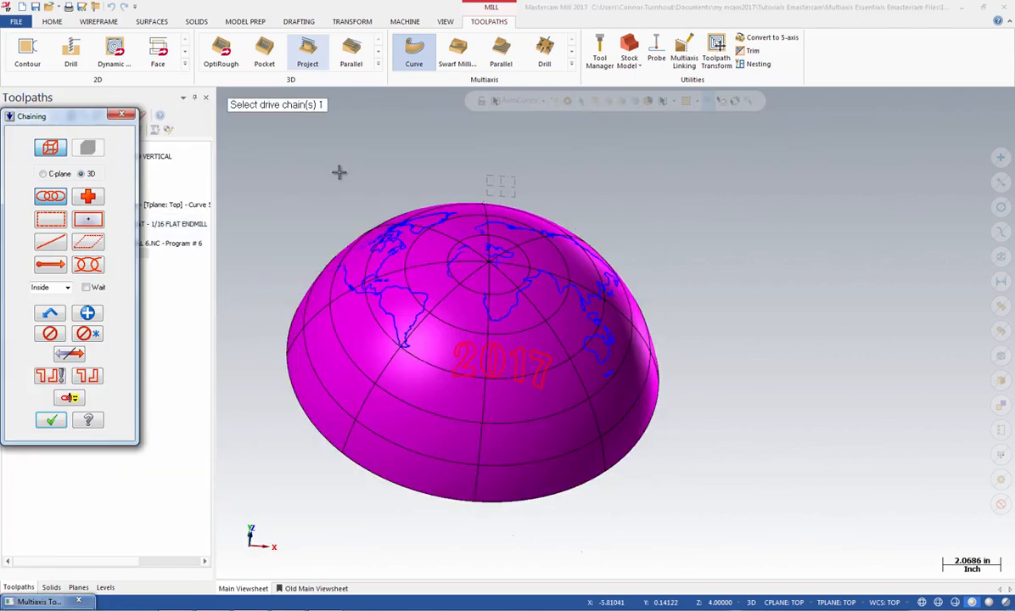
click(50, 221)
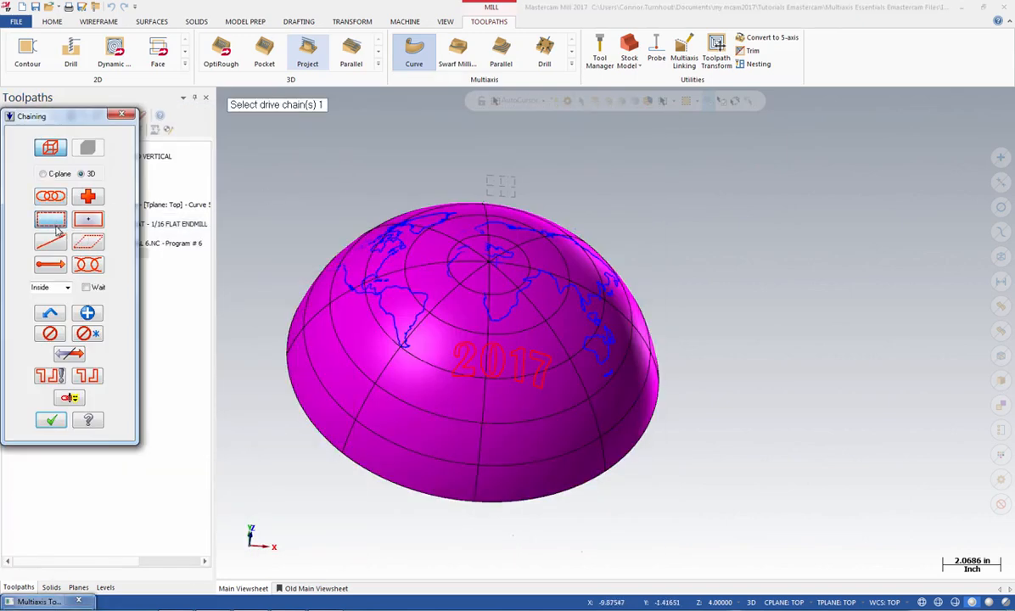
click(69, 398)
click(19, 175)
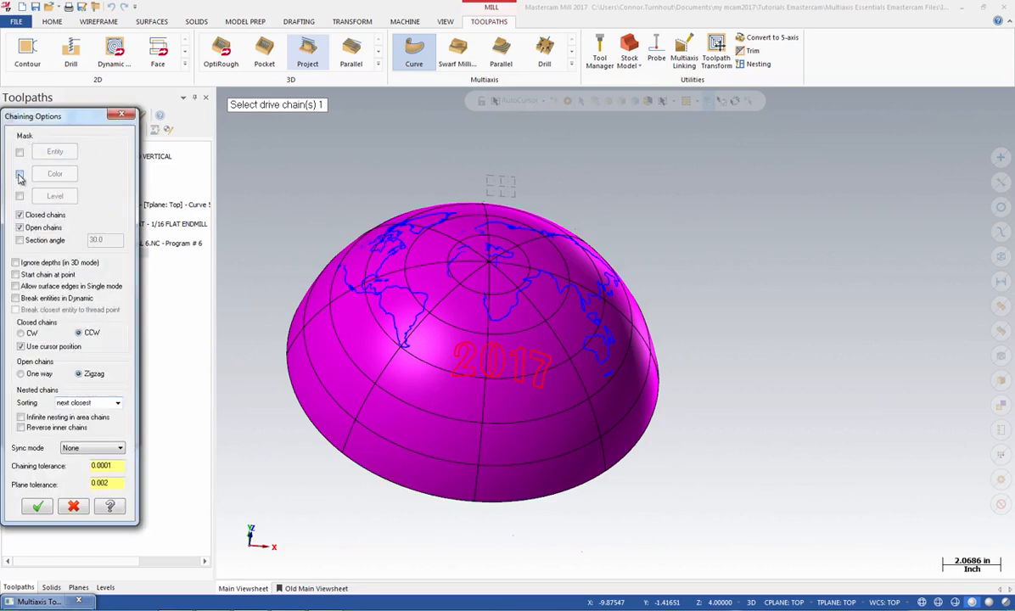
click(56, 174)
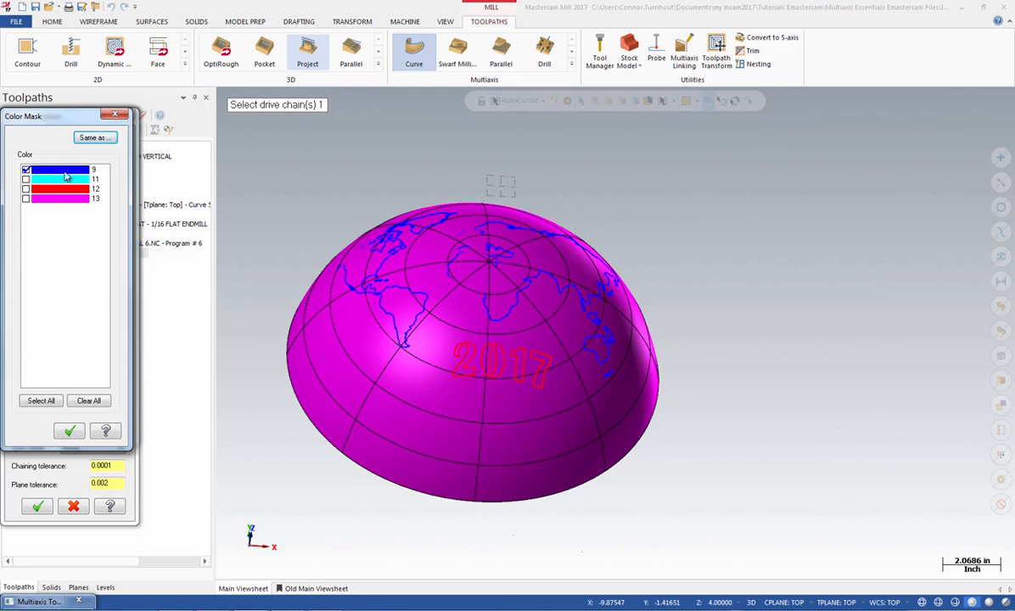
click(70, 432)
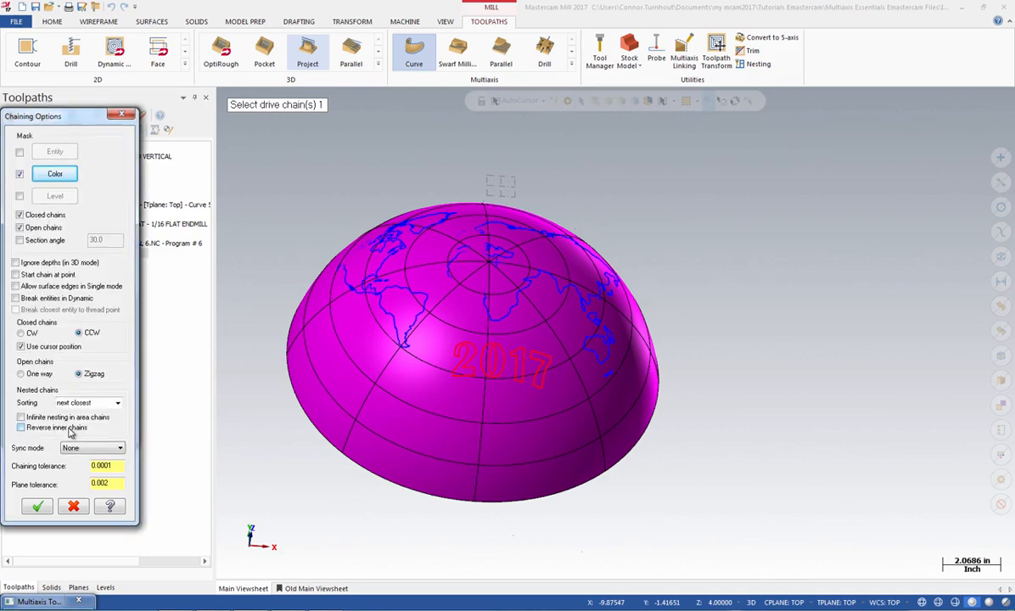
click(39, 506)
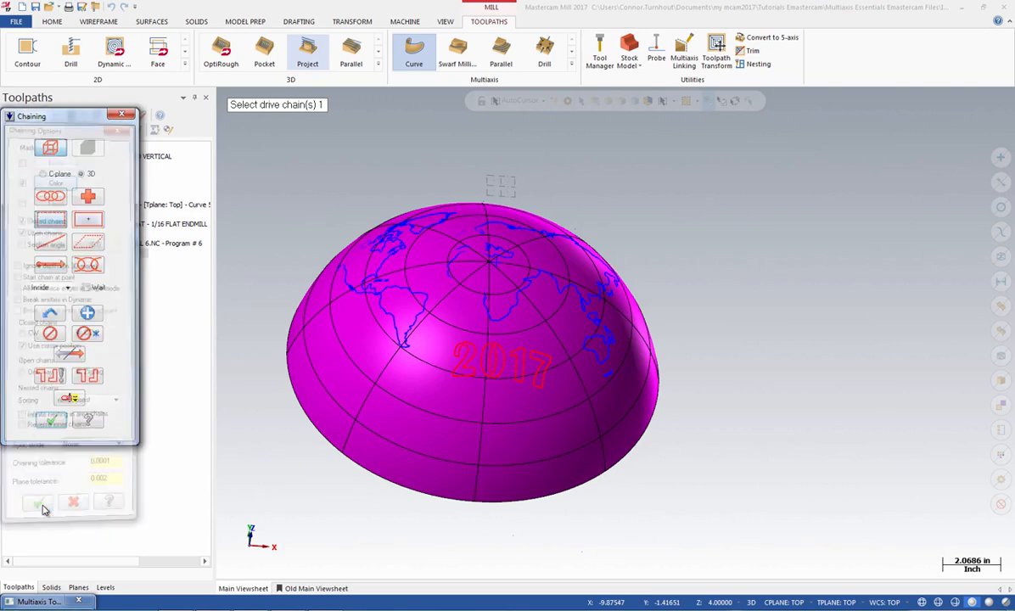
Step: Chain all blue map curves on the dome with a selection window, setting the approximate start point near Australia
right_click(699, 239)
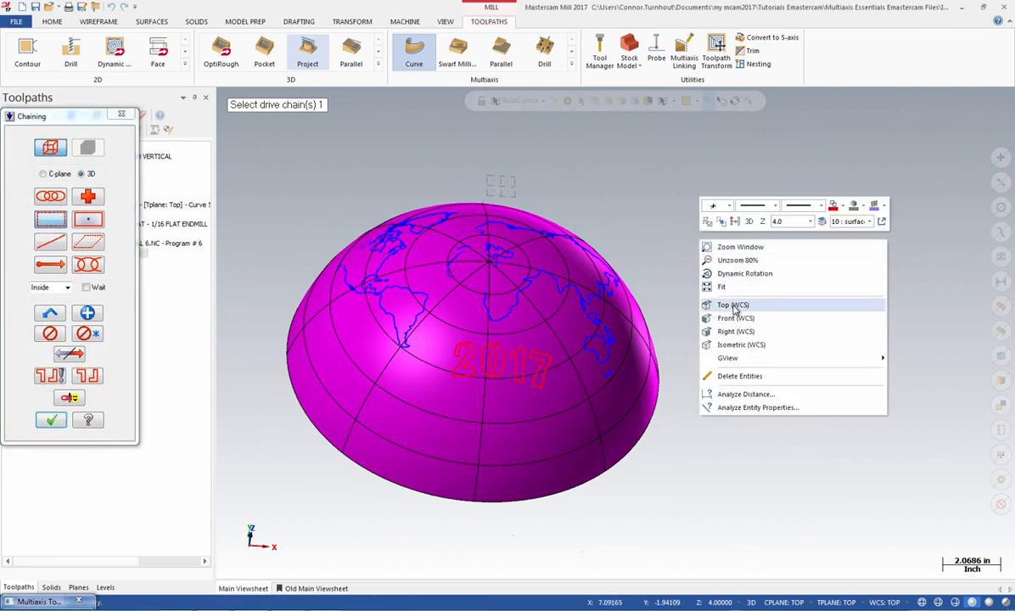
key(Escape)
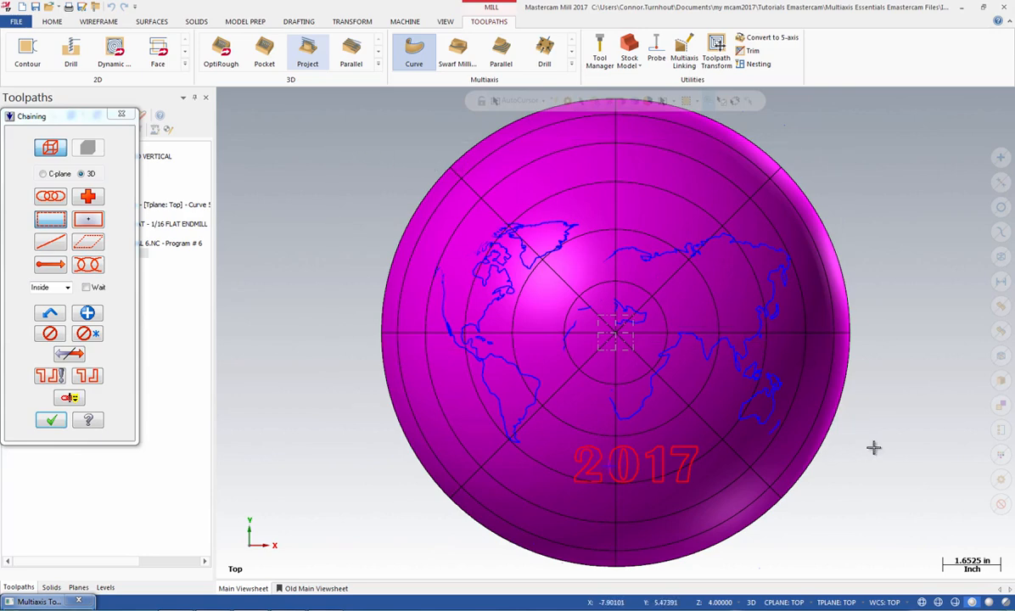
click(887, 488)
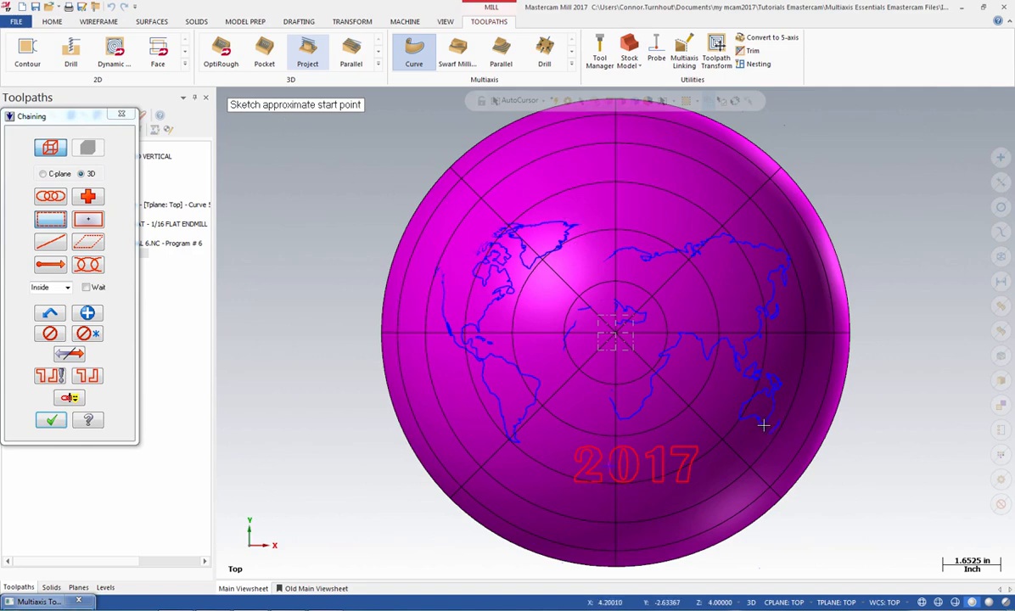
click(763, 425)
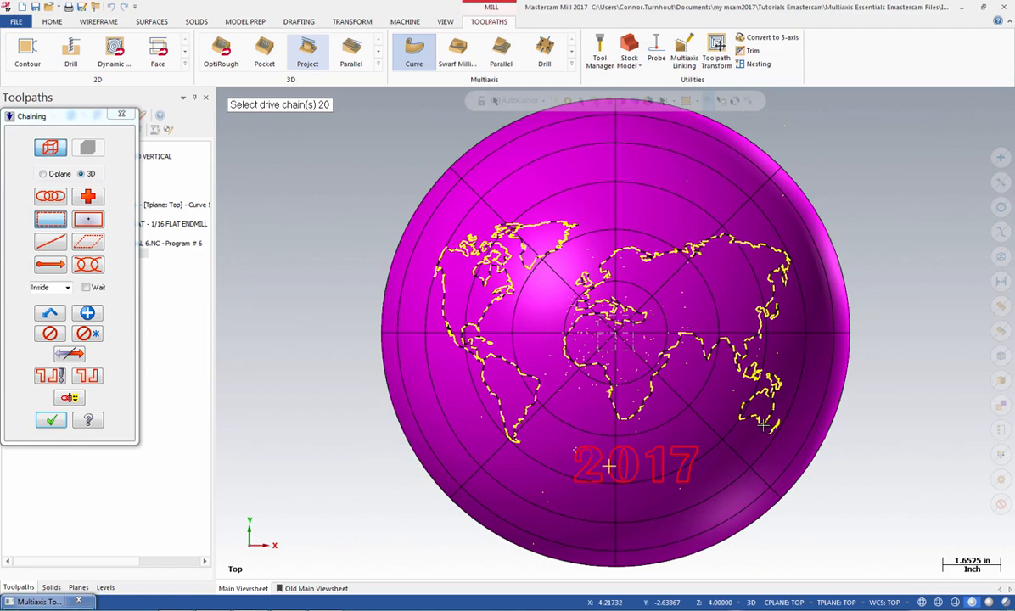
click(52, 422)
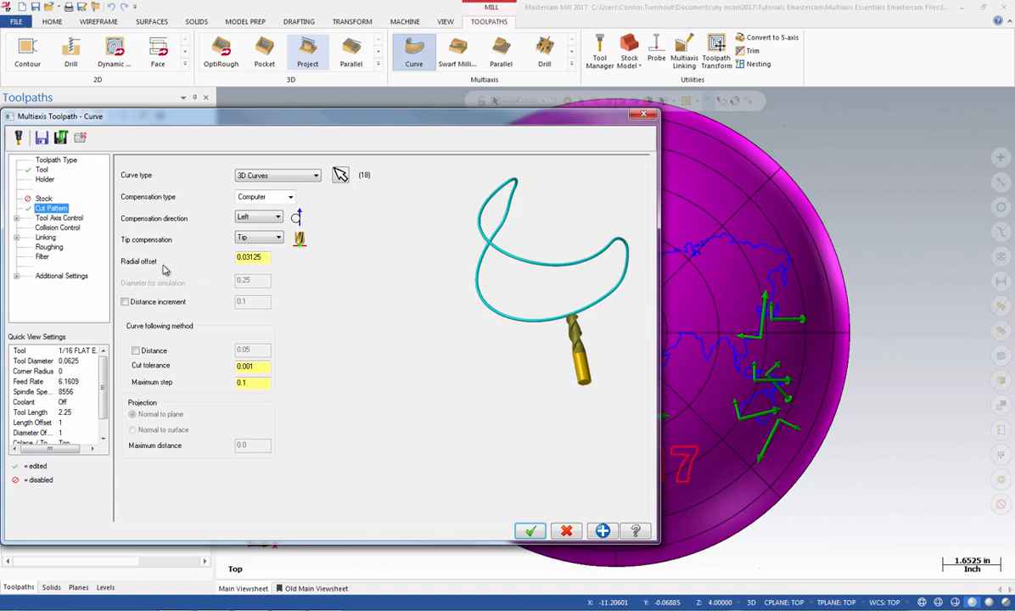
Step: Set the tool axis control to To point and, in wireframe display, pick the point at X0, Y0, Z-6.7125 inside the dome
click(67, 219)
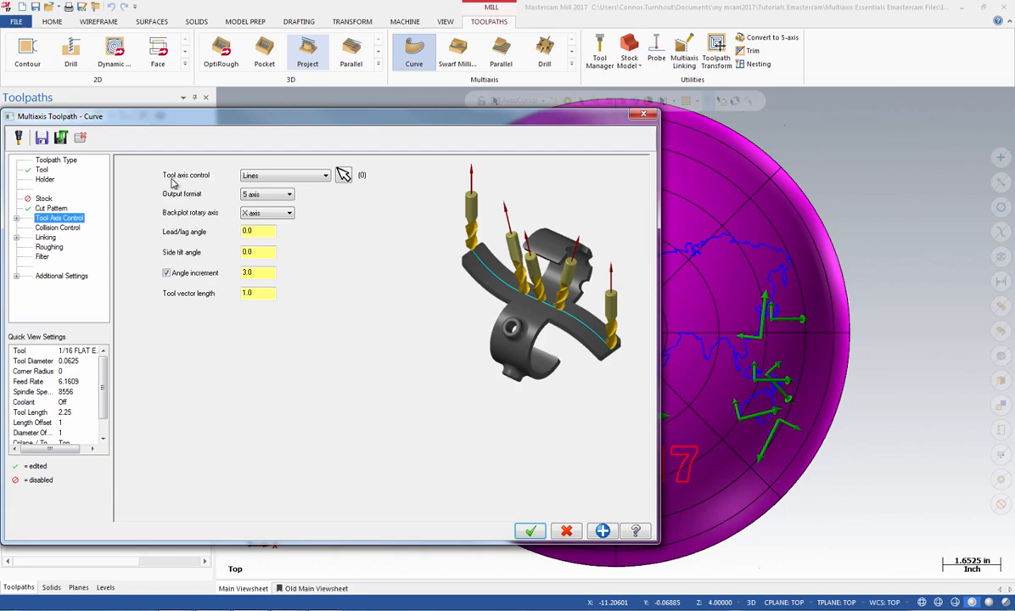
click(308, 178)
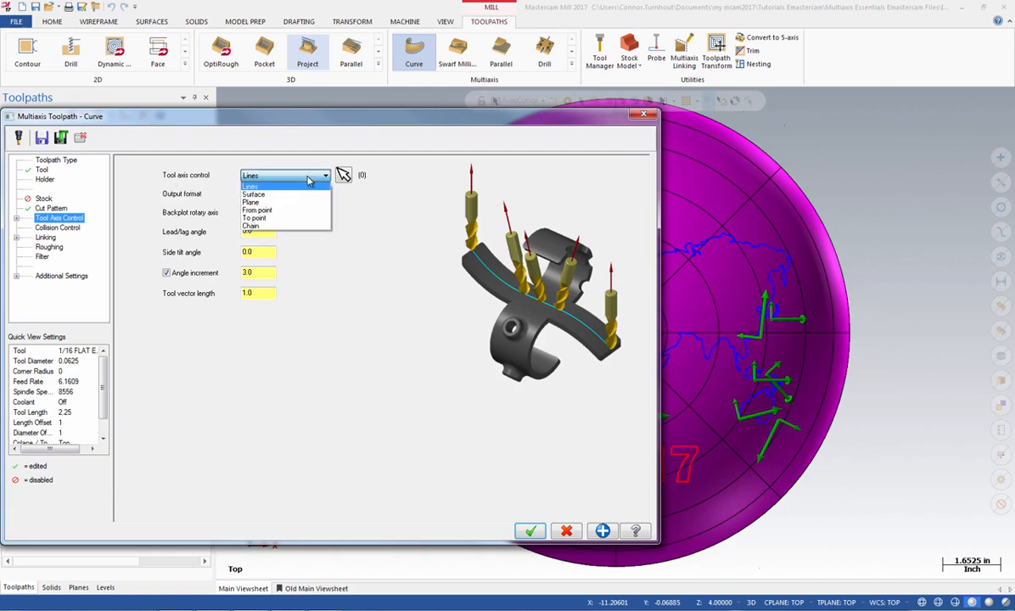
click(292, 218)
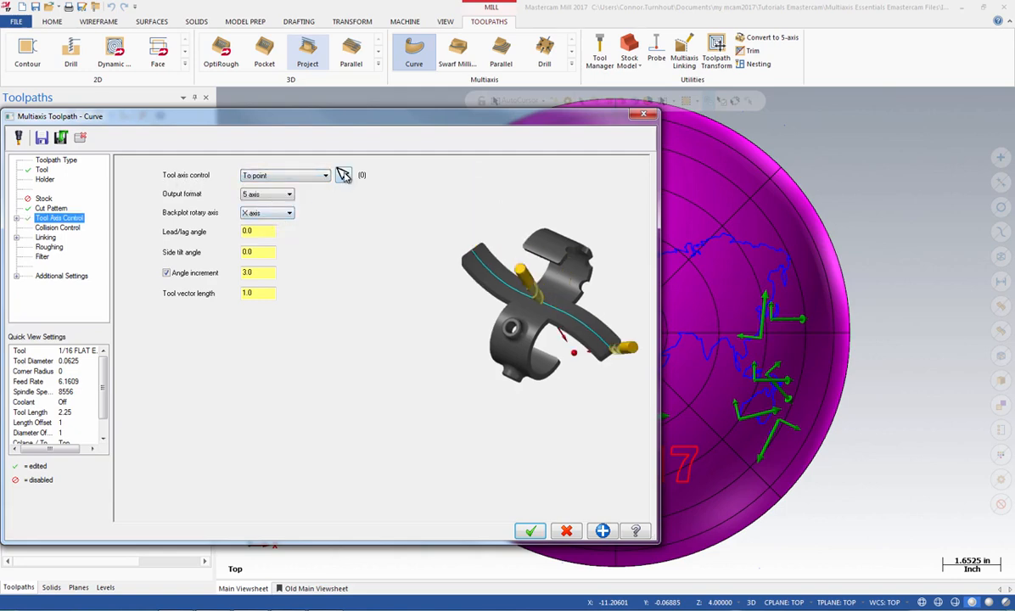
click(343, 175)
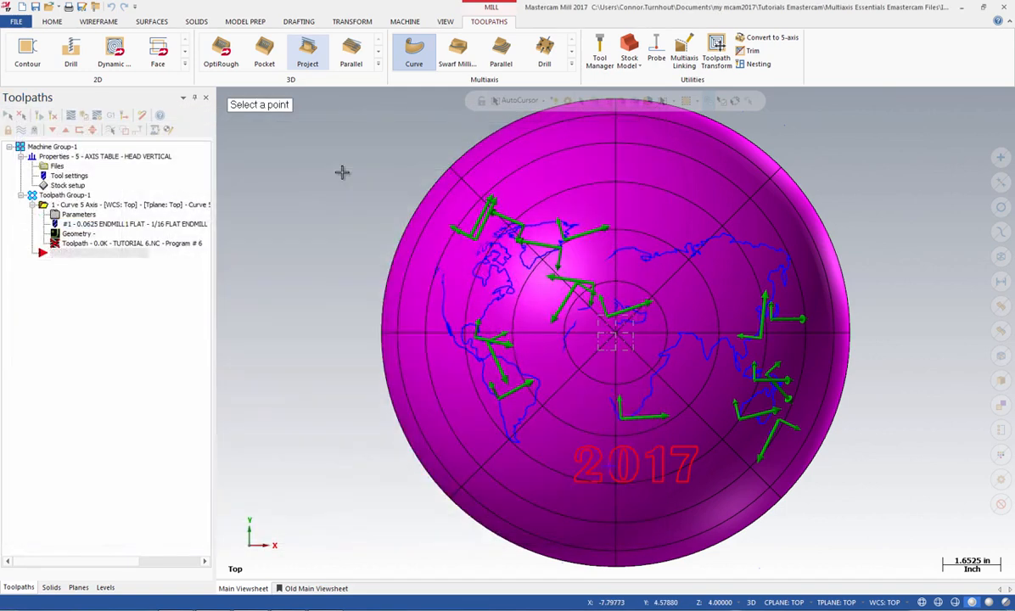
right_click(306, 223)
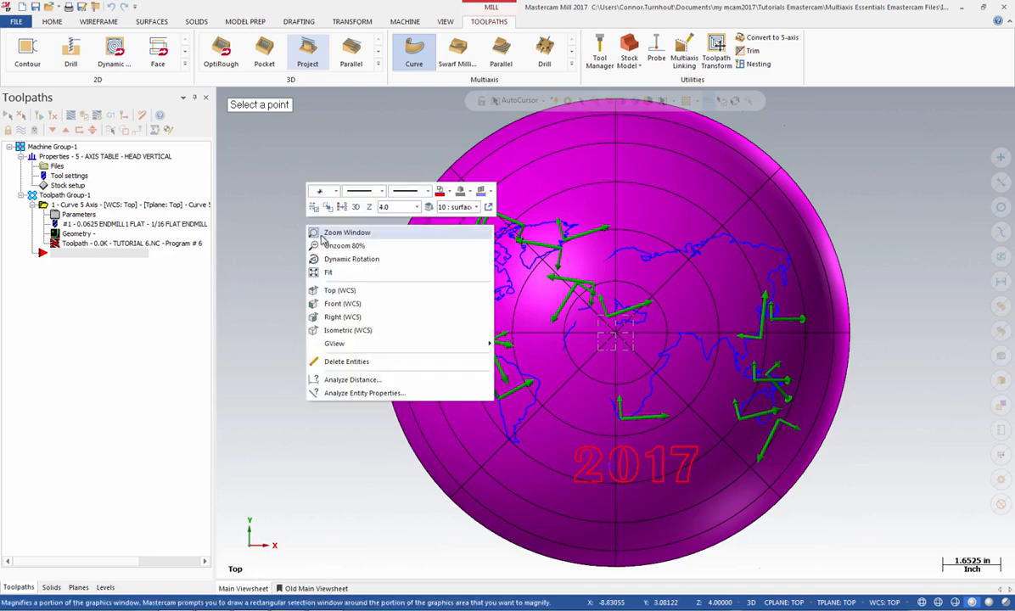
click(349, 330)
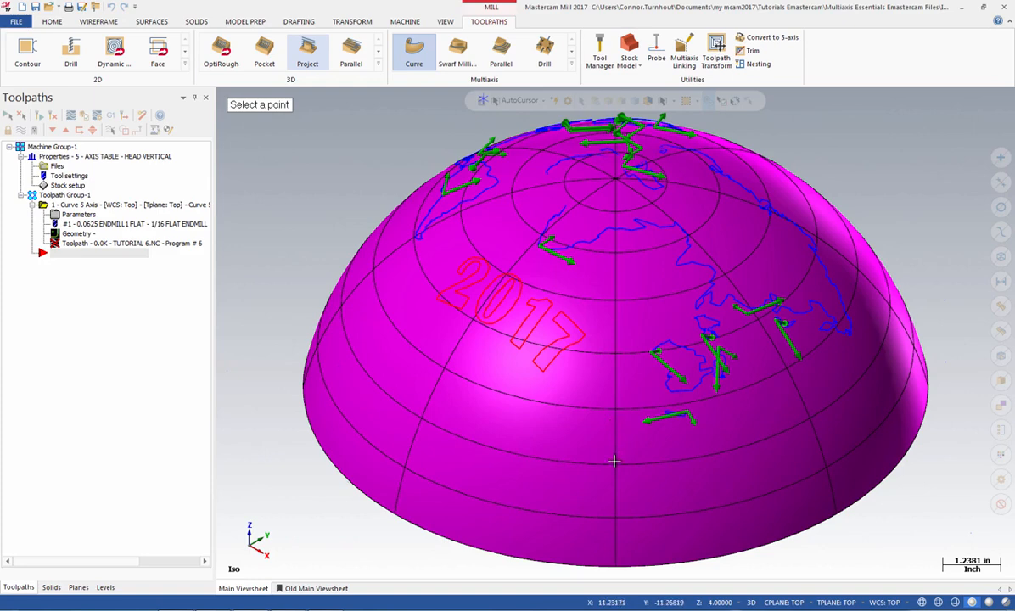
click(922, 603)
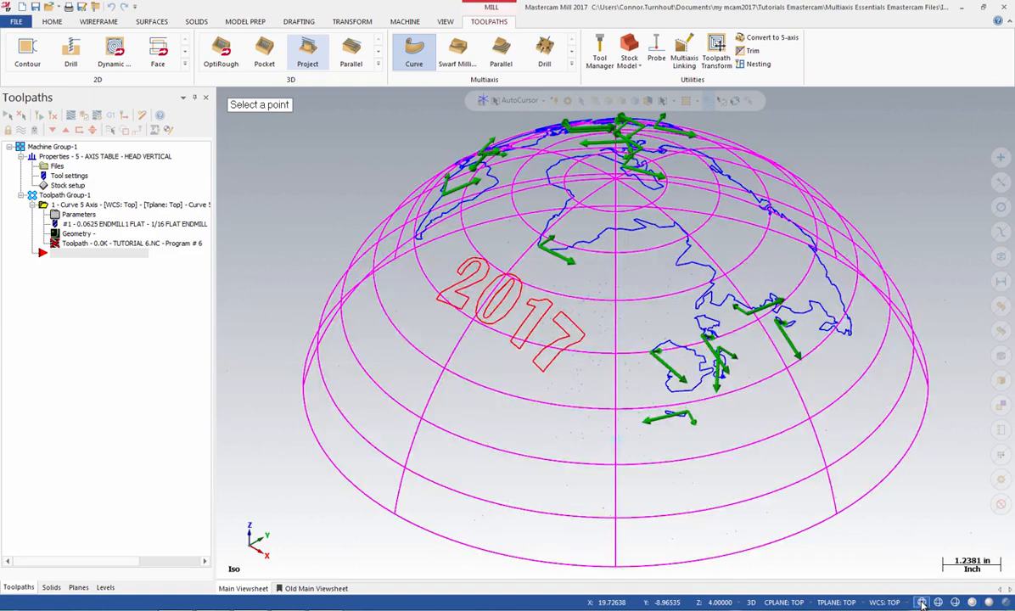
click(617, 440)
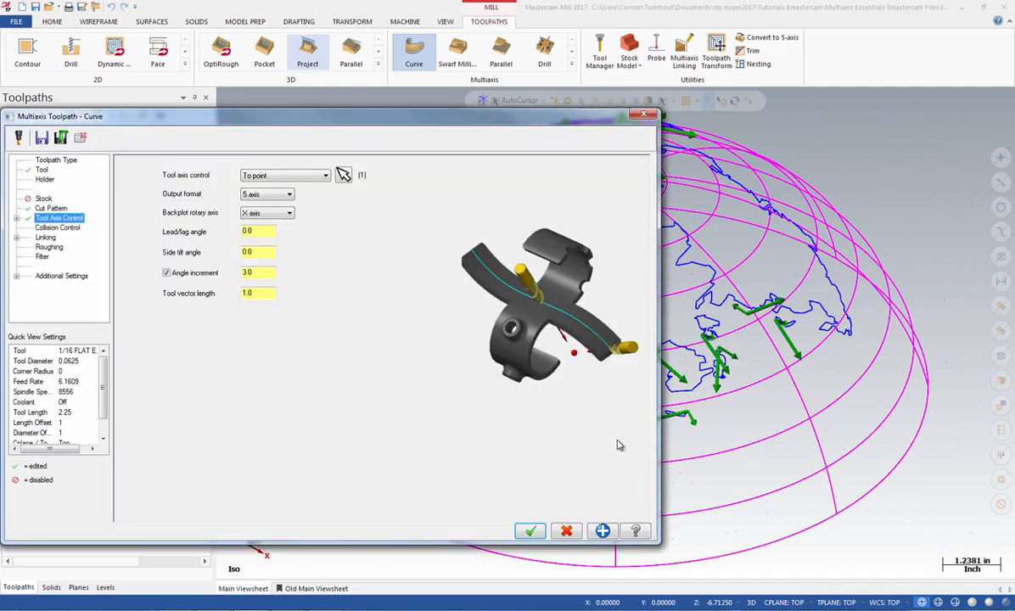
click(255, 272)
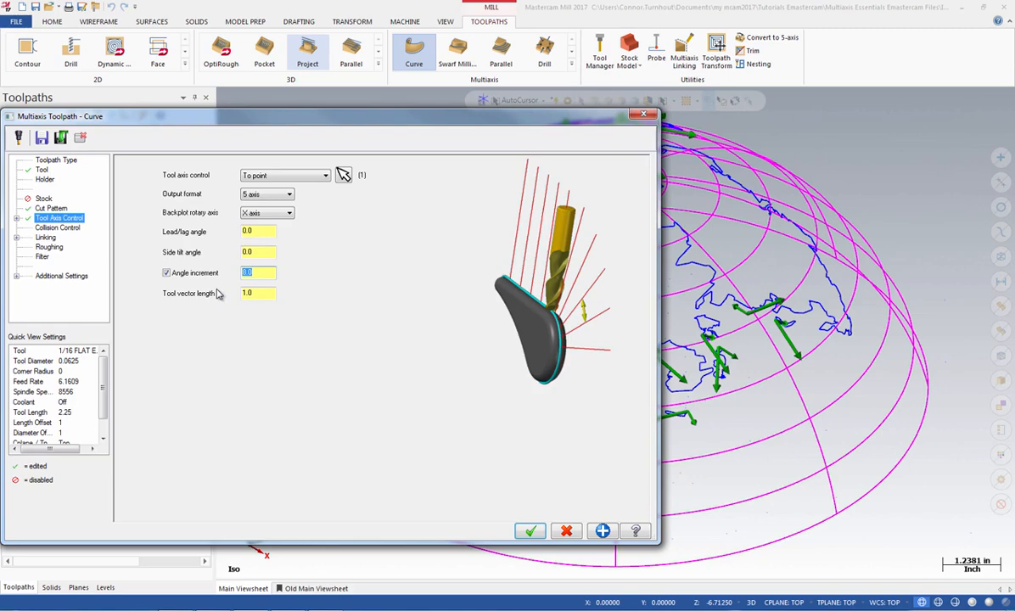
Step: Set the collision control's vector depth to -0.35, keeping tip control on the selected curve
click(57, 227)
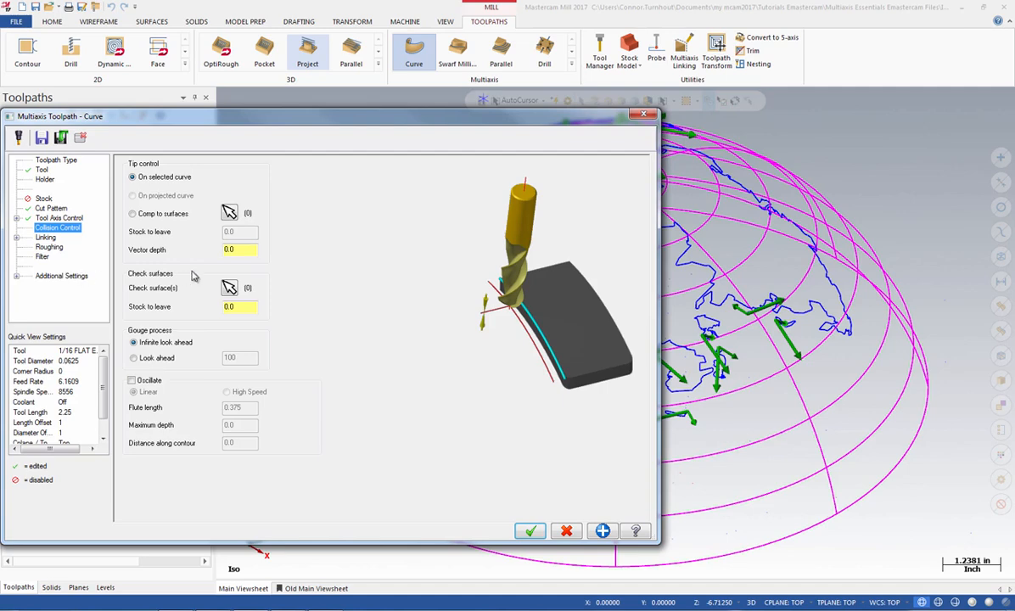
drag(241, 249, 166, 254)
key(Return)
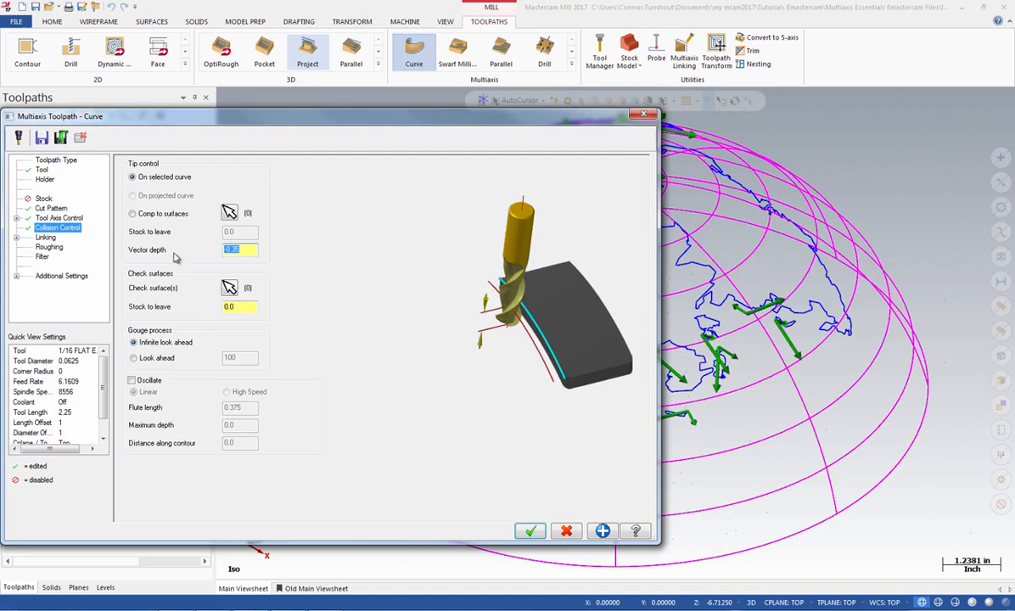
Step: Set the linking clearance to 5.0, retract to 4.0 and feed plane to 0.25, and generate the Curve toolpath
click(45, 237)
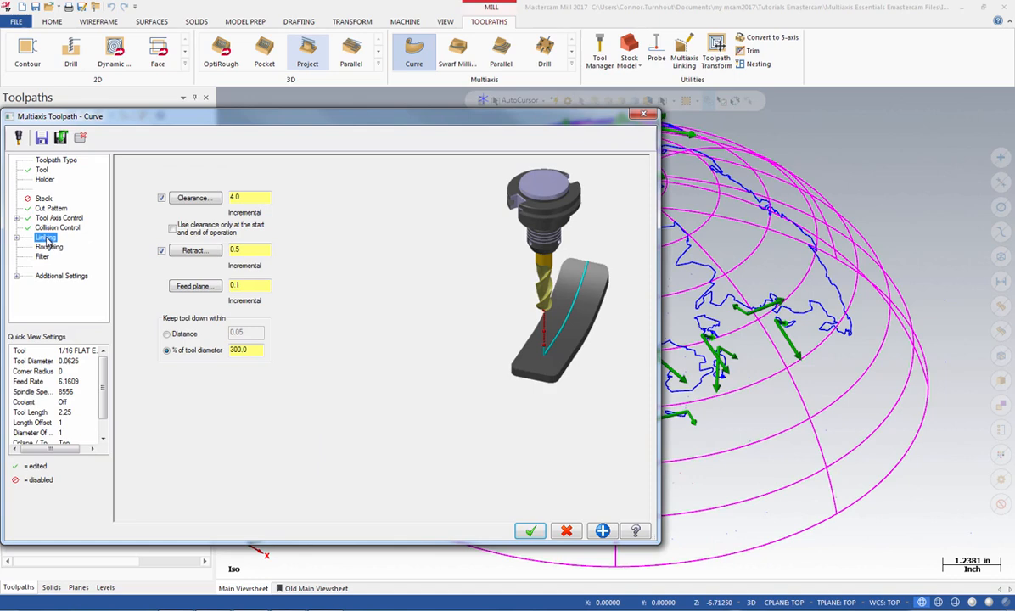
click(244, 197)
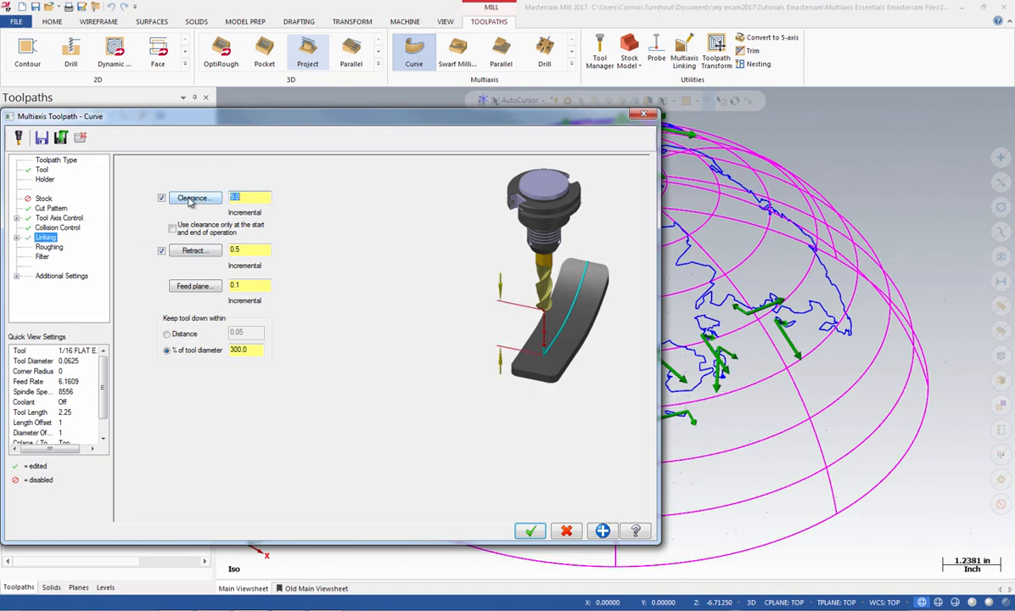
key(Tab)
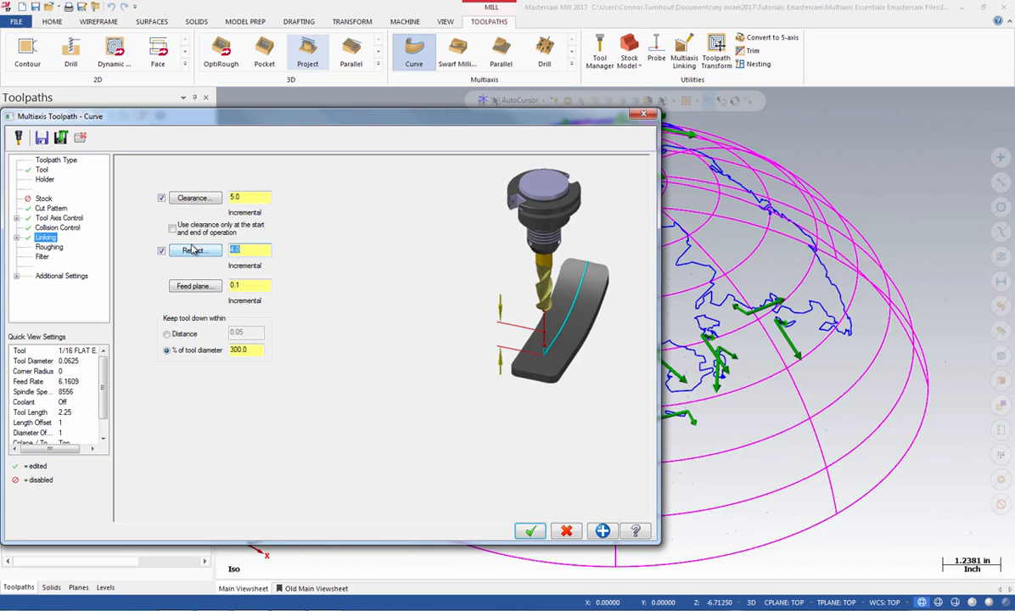
click(247, 284)
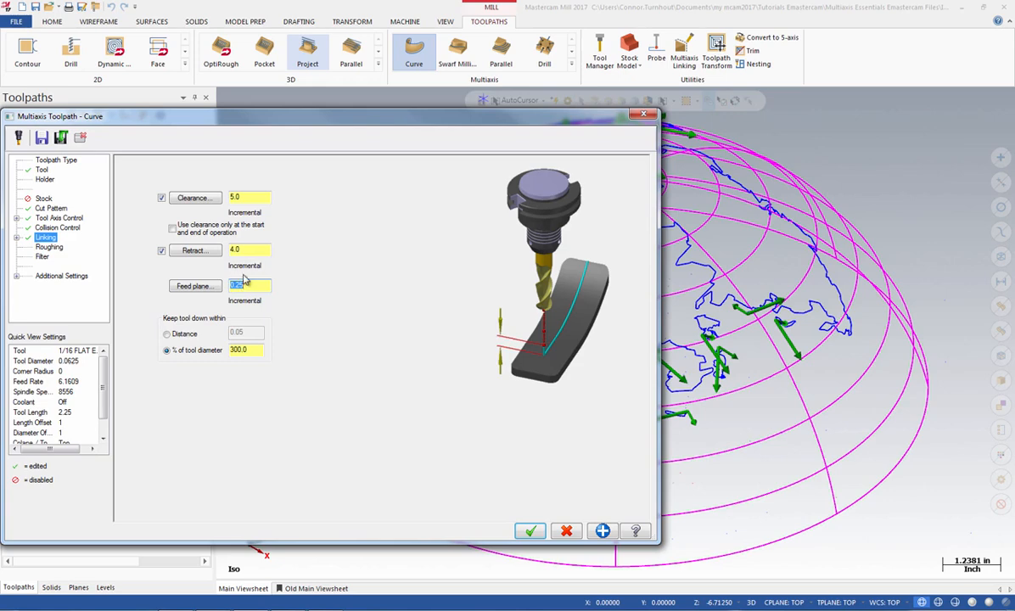
click(531, 531)
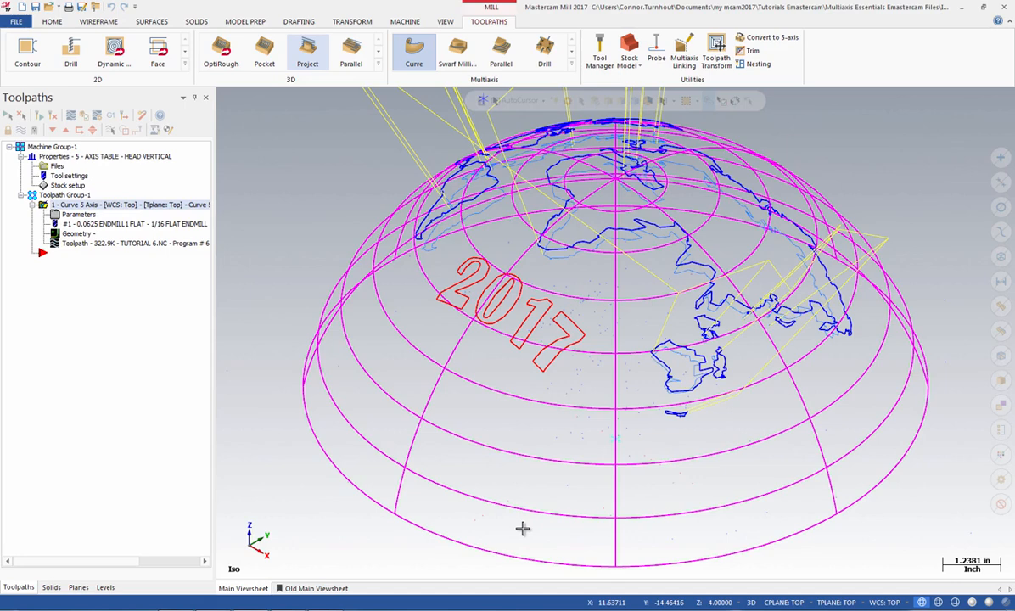
Step: Start backplotting the Curve 5-axis operation and configure the backplot options to display tool vectors with an adjusted vector length
click(98, 117)
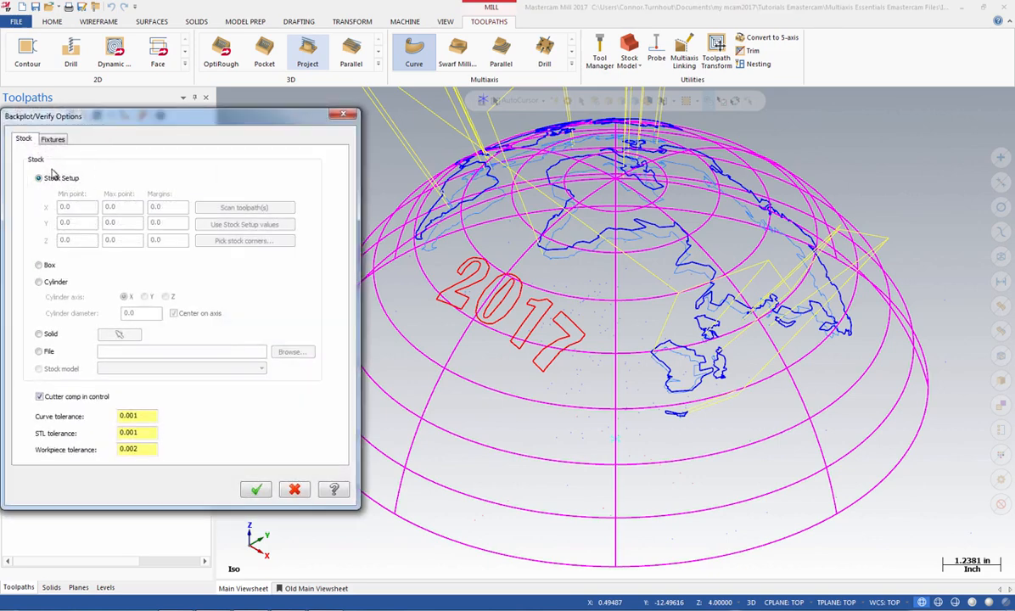
click(247, 492)
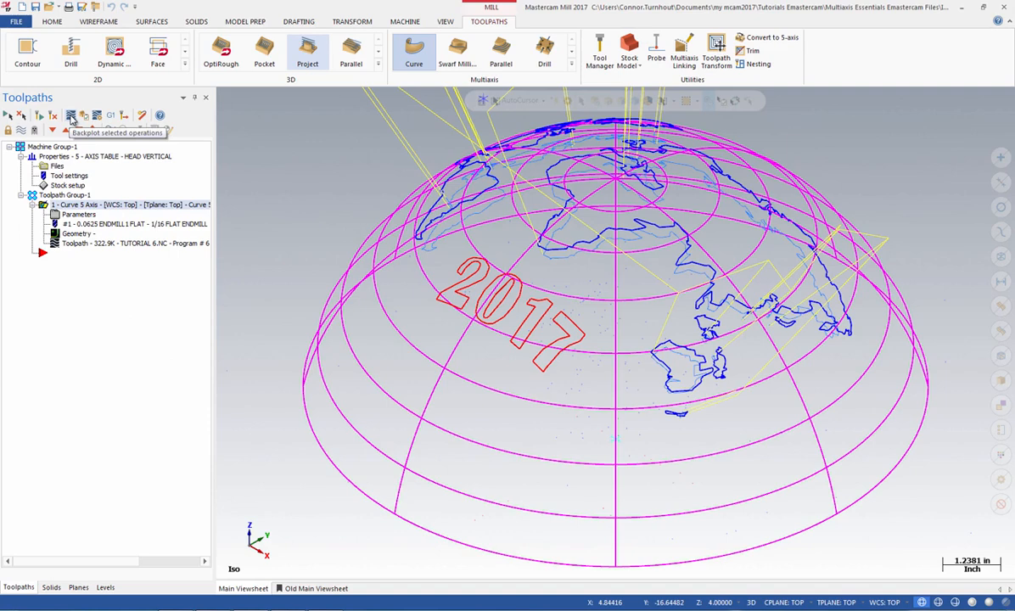
click(72, 118)
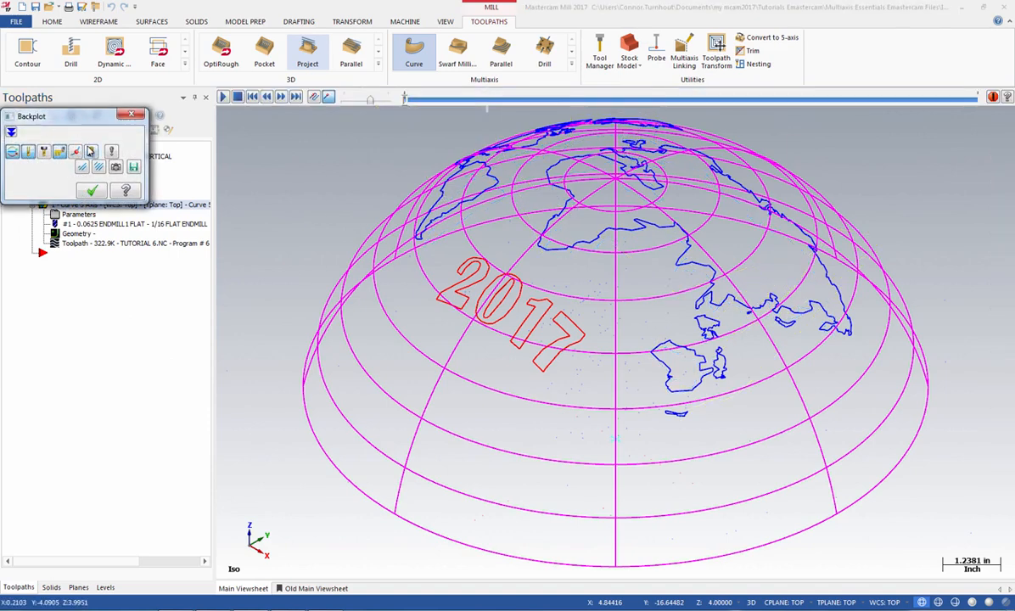
click(114, 154)
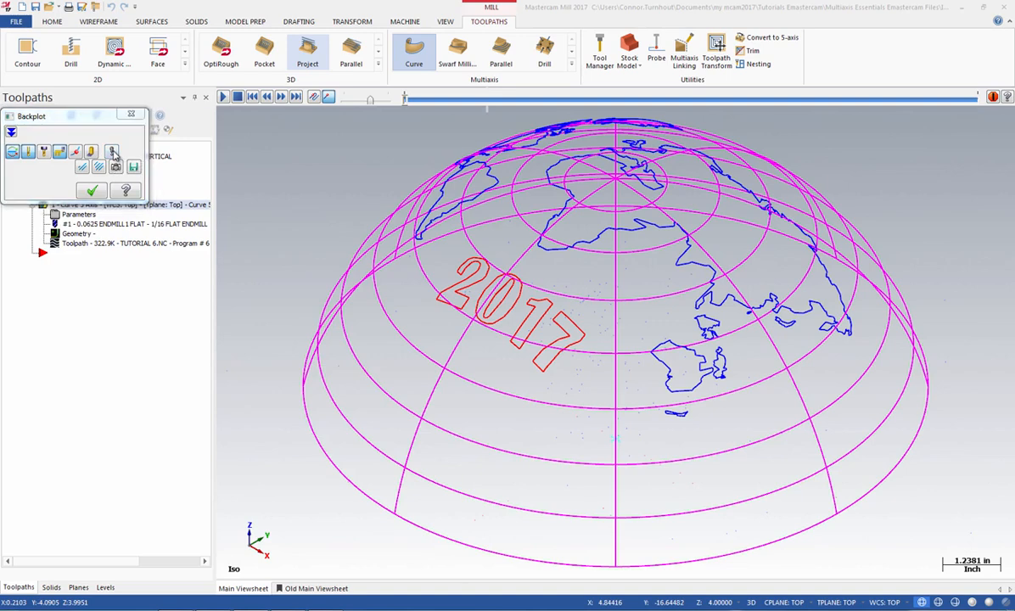
click(154, 421)
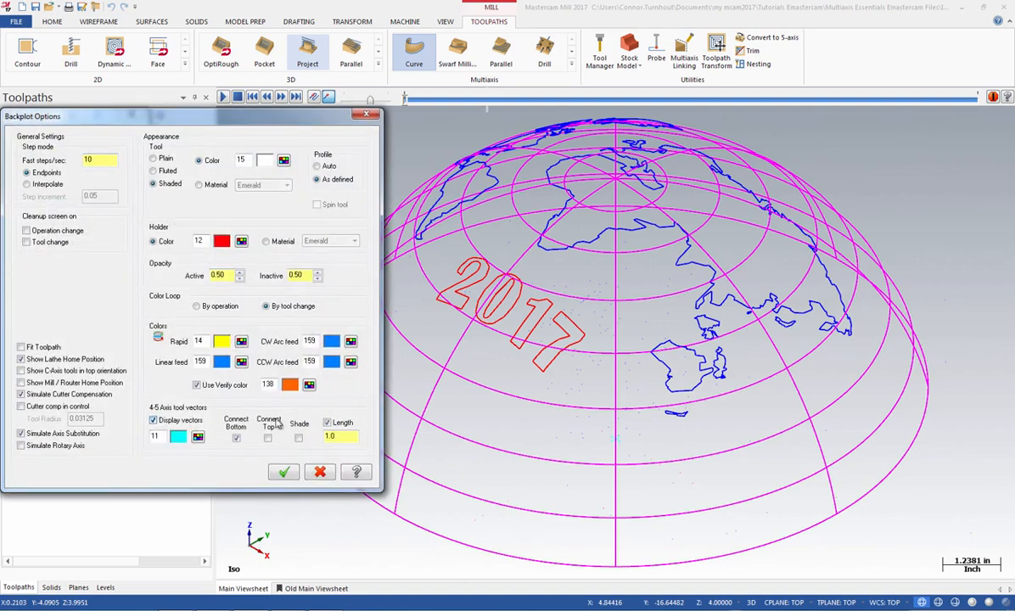
click(334, 434)
drag(318, 436, 311, 435)
click(289, 470)
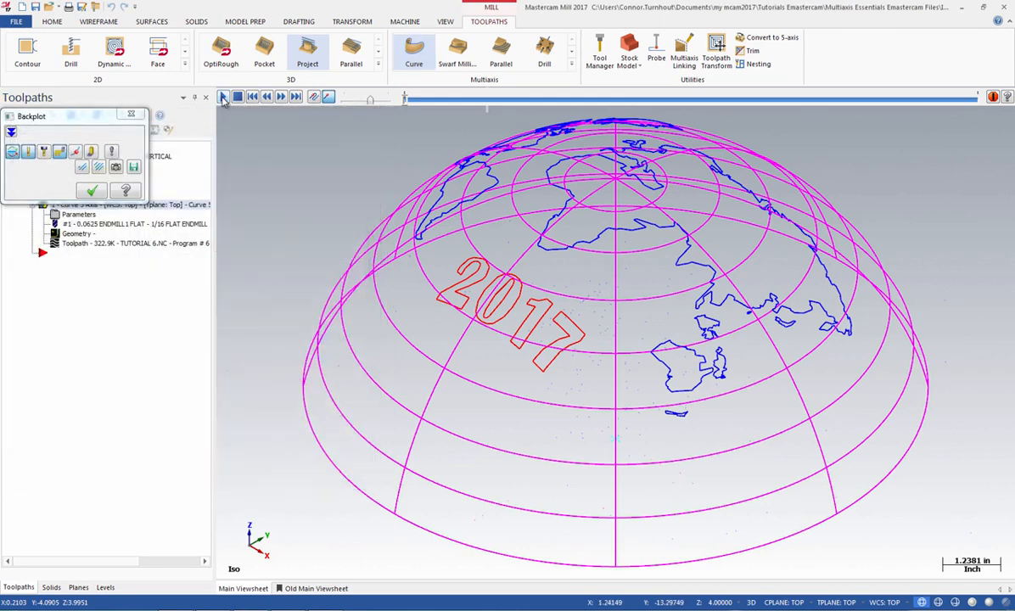
Step: Play the backplot of the map curves through to the end to check the tool vectors, and close it
click(223, 97)
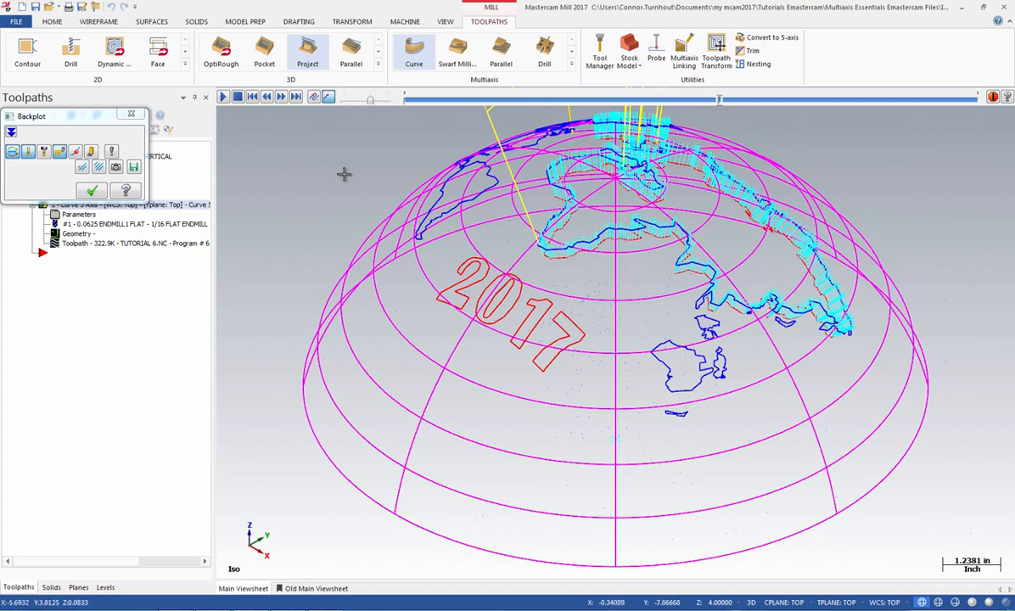
scroll(315, 238, down, 3)
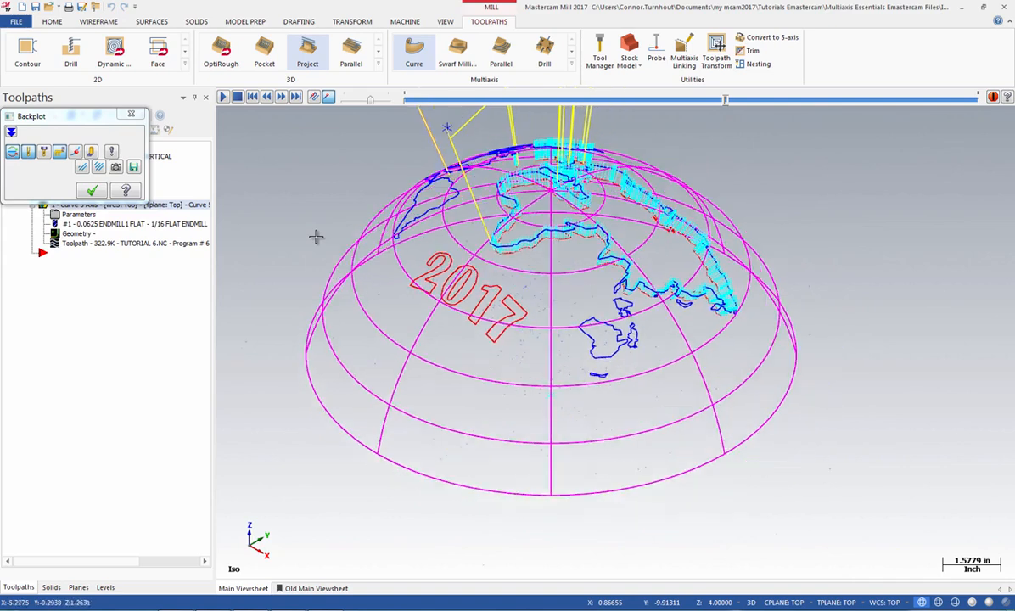
scroll(840, 266, down, 2)
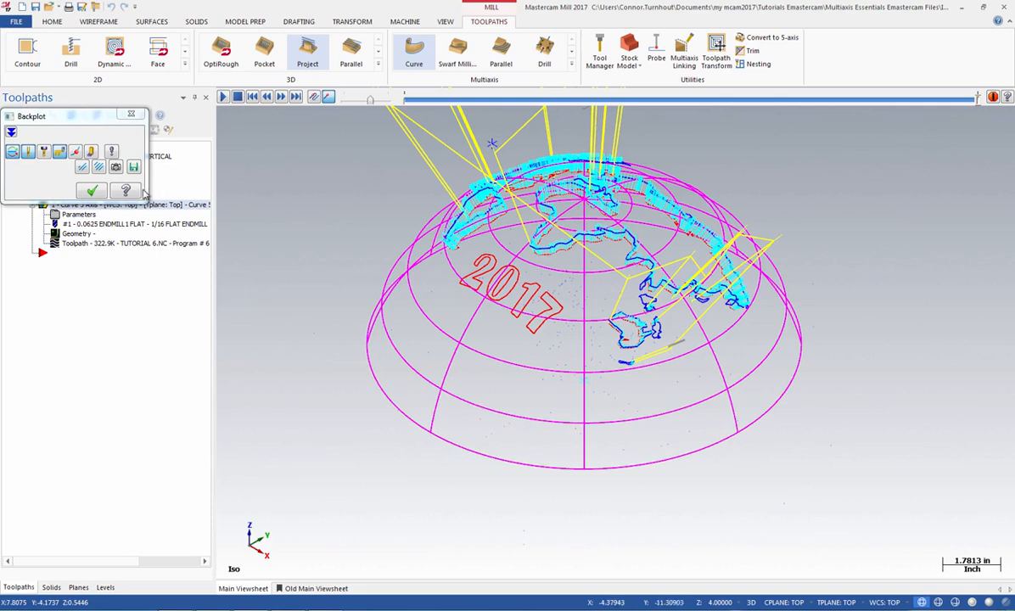
click(93, 191)
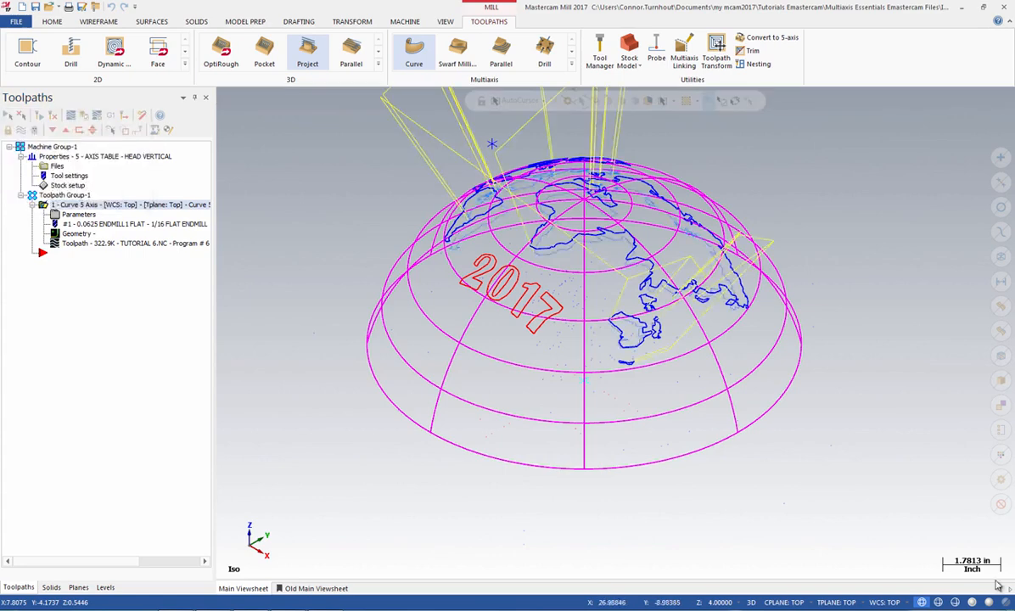
Step: Switch the dome to shaded display with outlines and hide the Curve 5-axis toolpath display
click(971, 602)
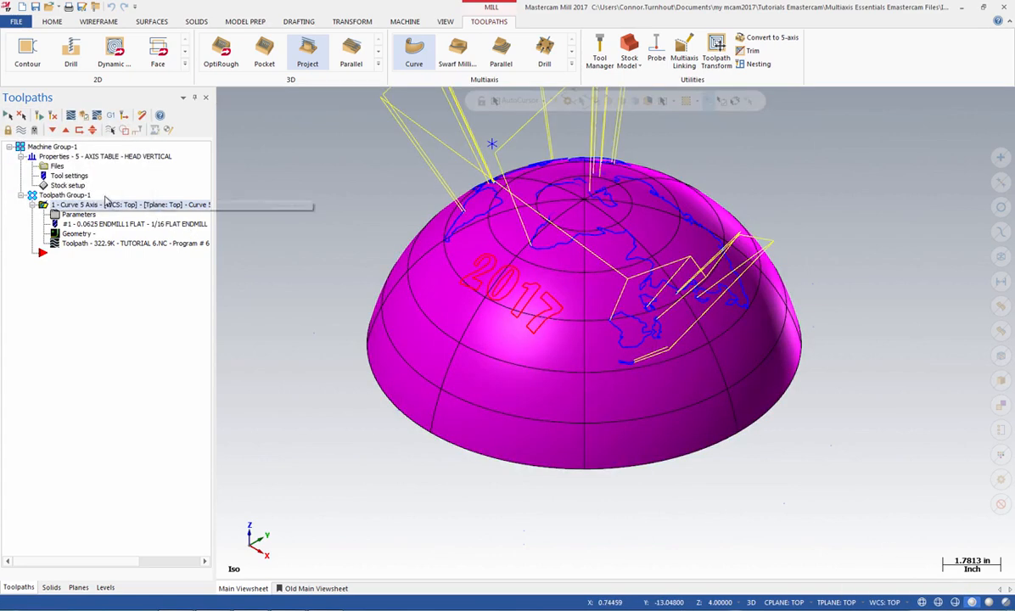
click(21, 130)
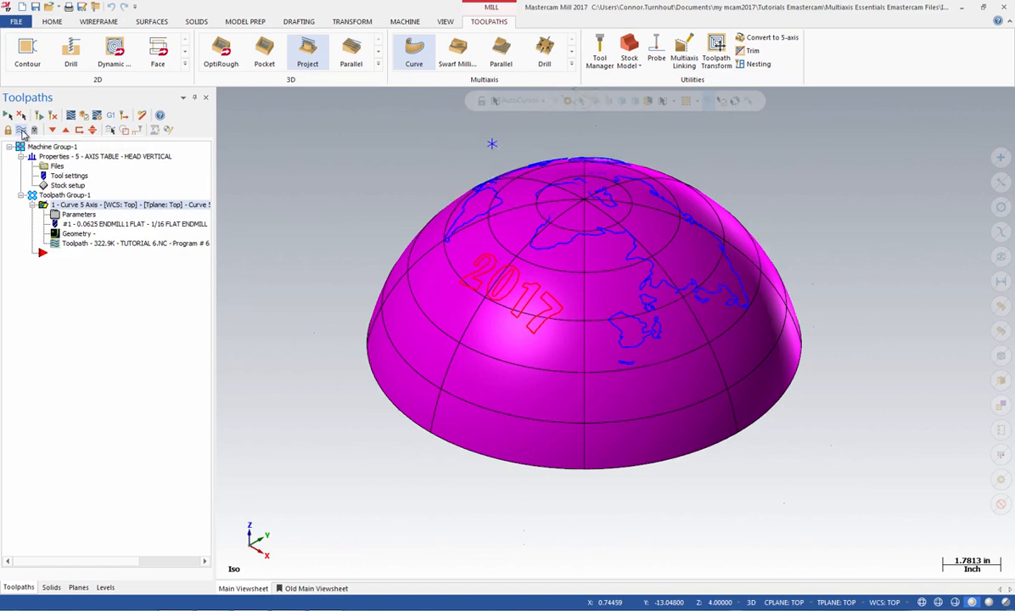